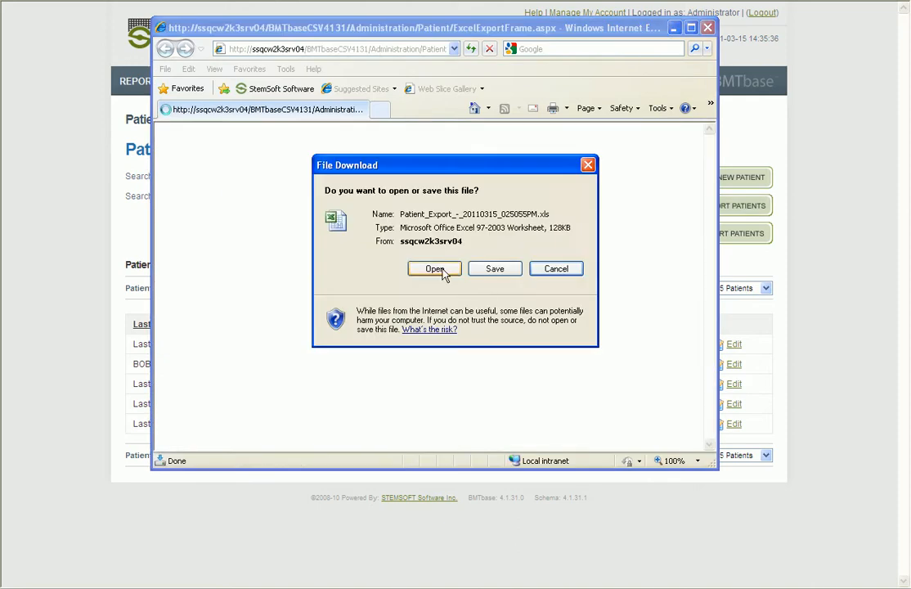
# Open the downloaded Patient_Export_-_20110315_025055PM.xls patient export in Excel
pyautogui.click(435, 269)
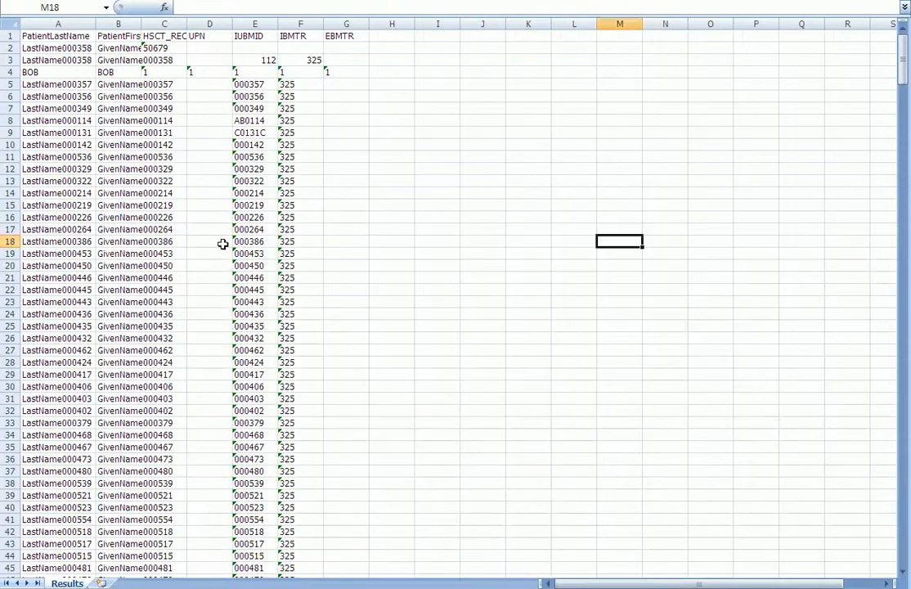
# Replace BOB's names in row 4 with Jane and Doe, and save the spreadsheet
pyautogui.click(64, 72)
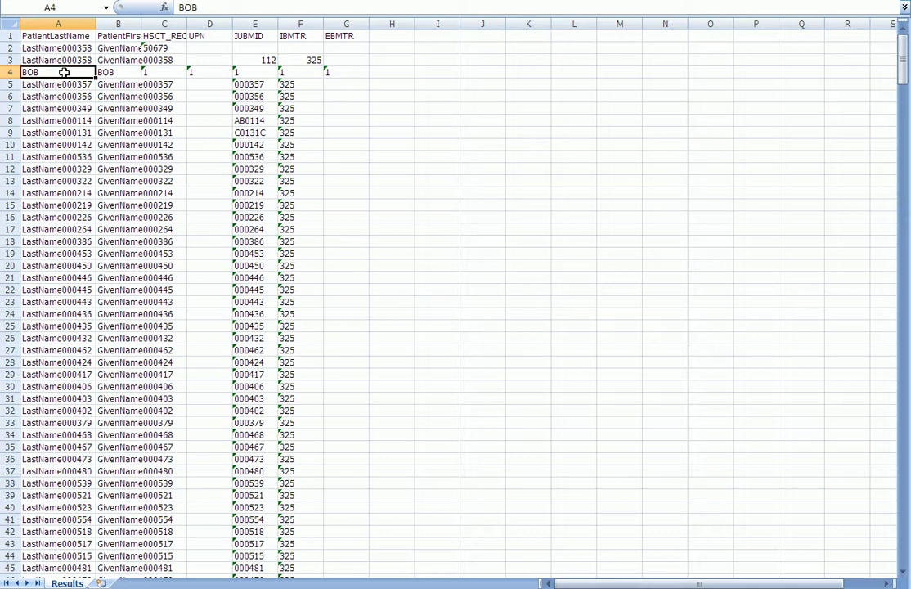
pyautogui.write('Jane')
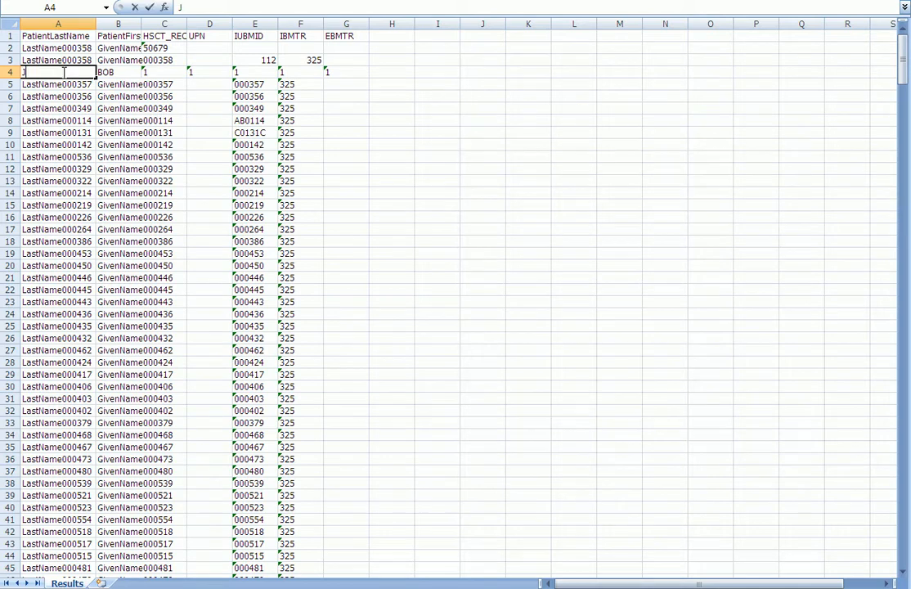
pyautogui.press('Tab')
pyautogui.write('Doe')
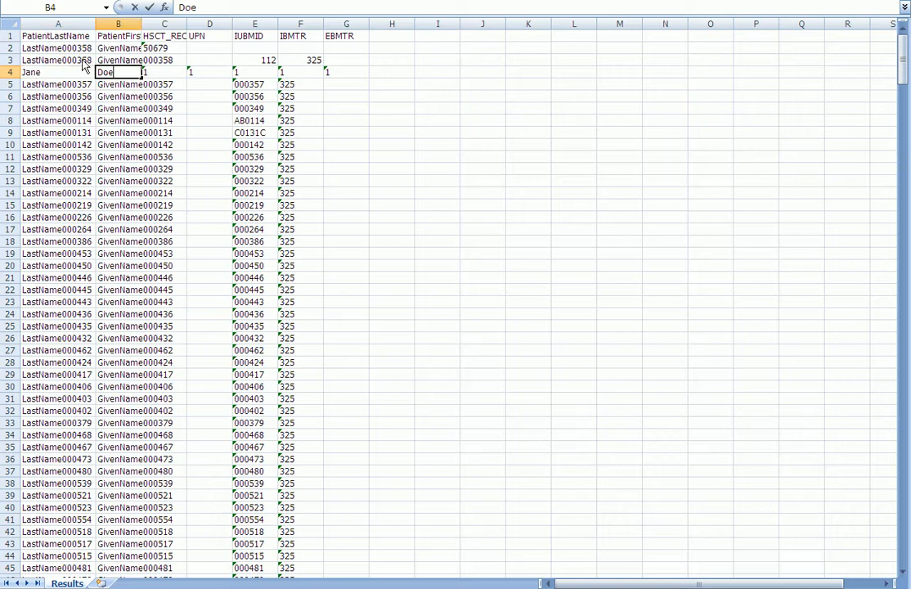
pyautogui.hotkey('ctrl', 's')
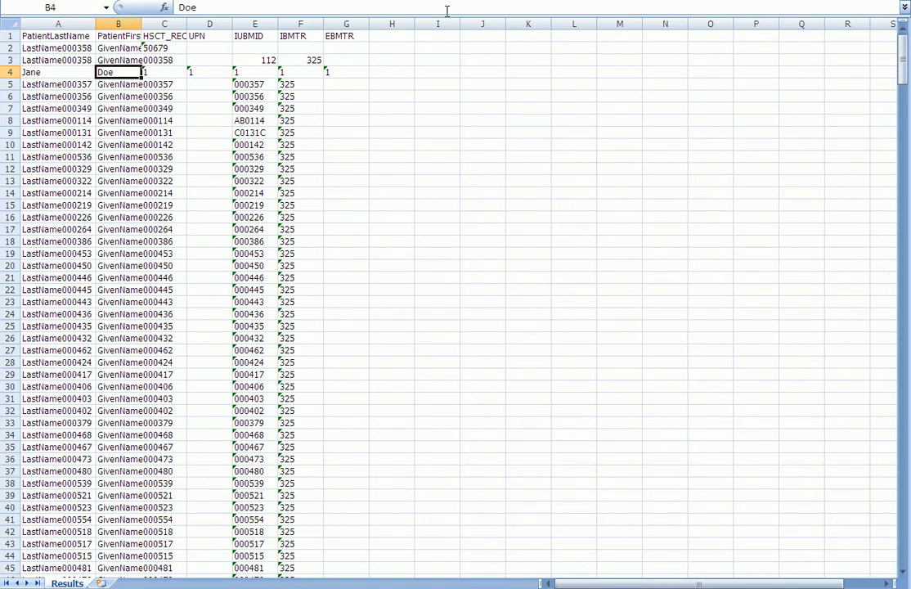
pyautogui.hotkey('alt', 'Tab')
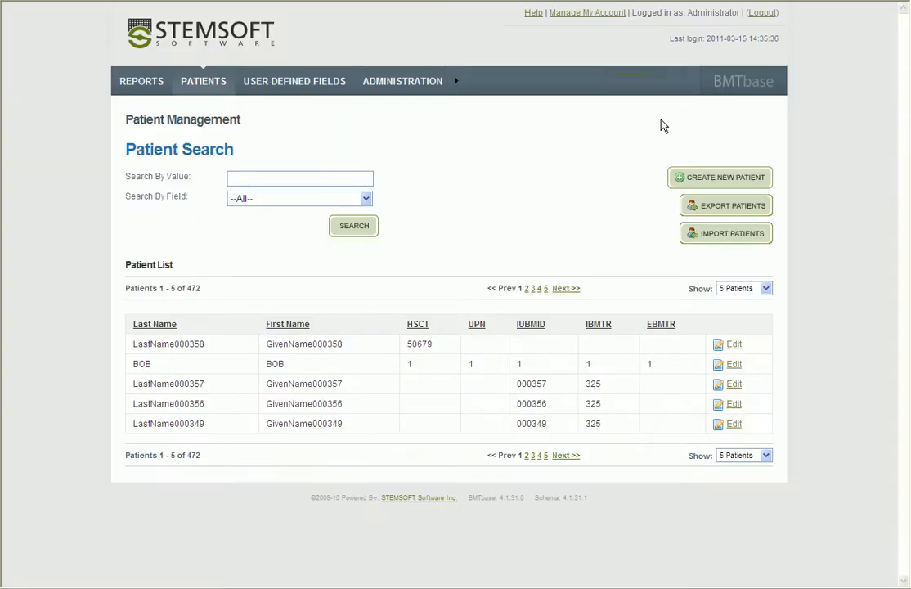
# Authenticate with the account password and import the edited Patient_Export file, giving 472 of 472 records
pyautogui.click(708, 238)
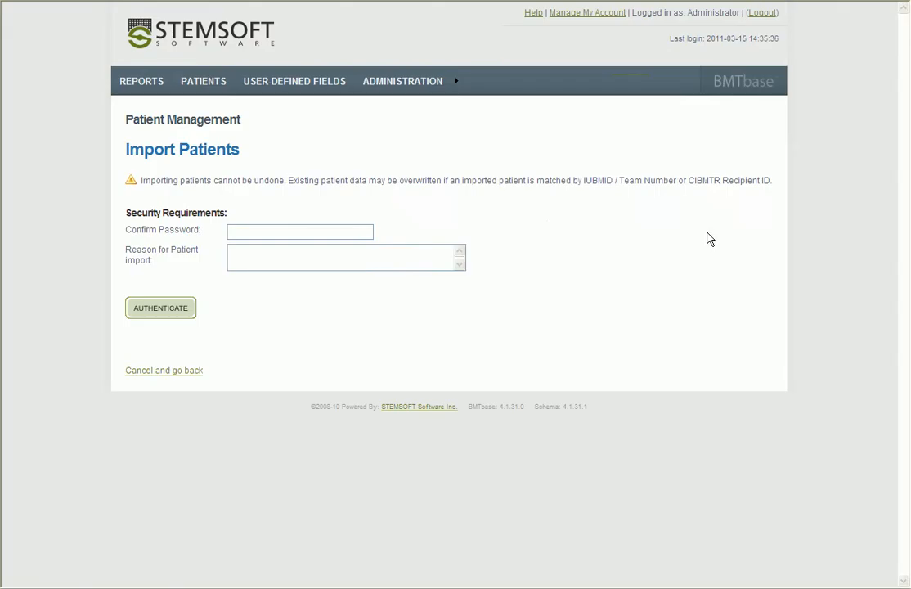
pyautogui.click(303, 232)
pyautogui.write('•••••••')
pyautogui.click(143, 314)
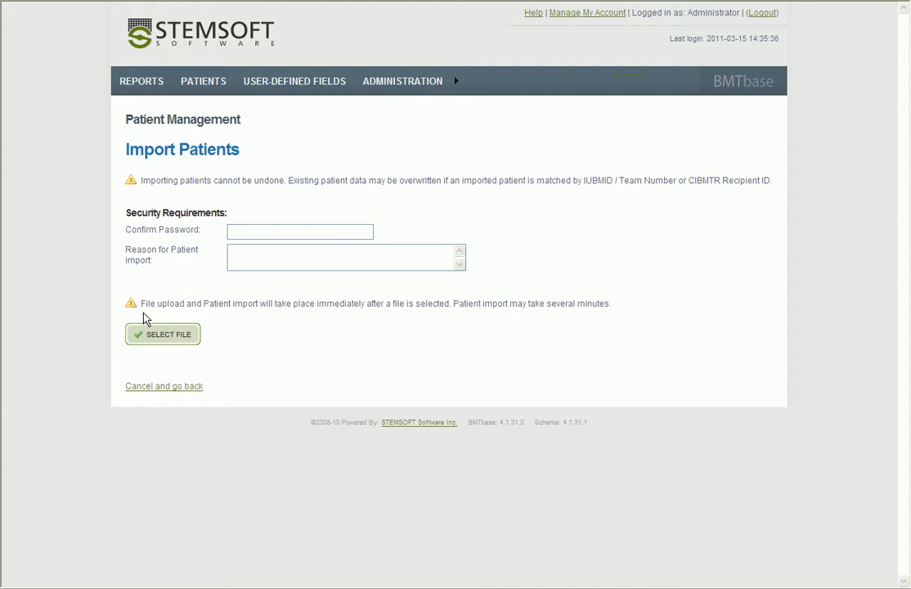
pyautogui.click(146, 339)
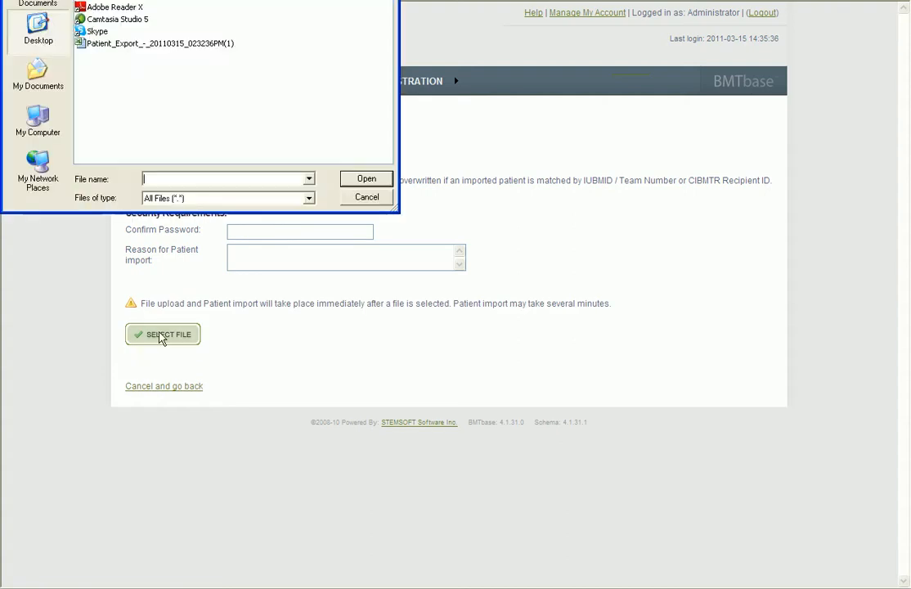
pyautogui.doubleClick(139, 44)
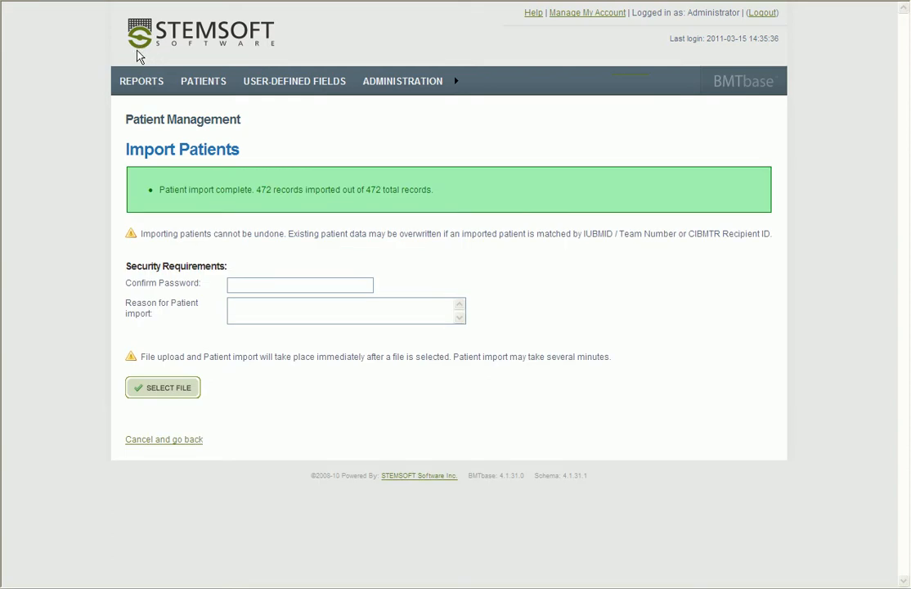
# Return to Patient Search and highlight the renamed Jane Doe row to confirm it
pyautogui.click(167, 442)
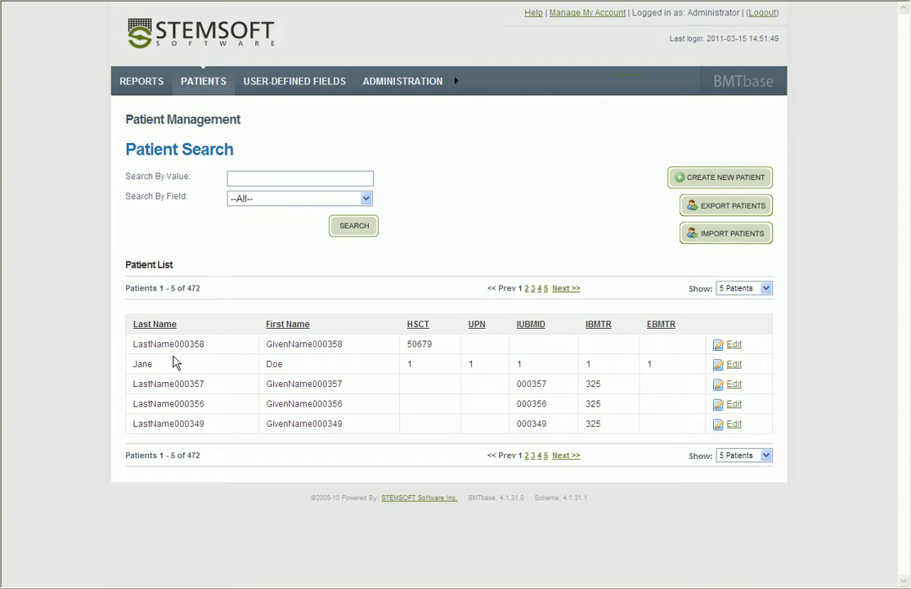
pyautogui.moveTo(127, 365); pyautogui.dragTo(294, 372)
pyautogui.click(295, 369)
# Search the patient list by the value LastName000358
pyautogui.click(275, 175)
pyautogui.write('LastName000358')
pyautogui.click(352, 226)
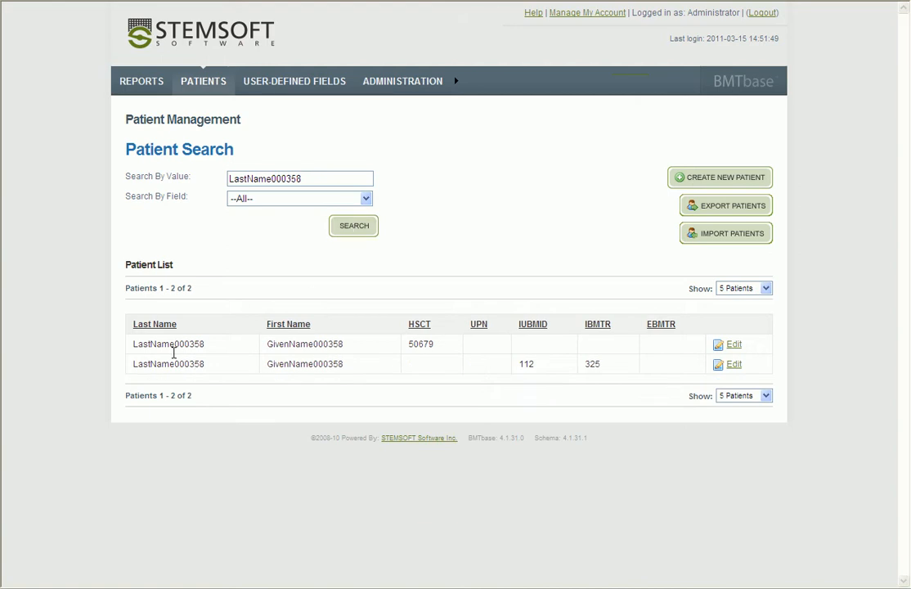
# Compare the two duplicate rows: HSCT 50679 in one, IUBMID 112 and IBMTR 325 in the other
pyautogui.doubleClick(136, 345)
pyautogui.moveTo(136, 346); pyautogui.dragTo(753, 376)
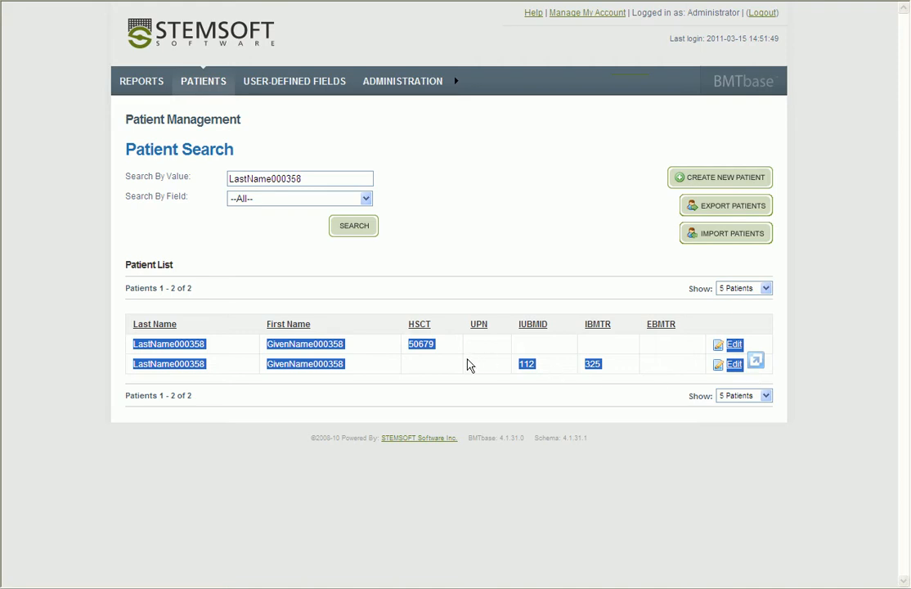
pyautogui.click(538, 366)
pyautogui.moveTo(519, 365); pyautogui.dragTo(603, 369)
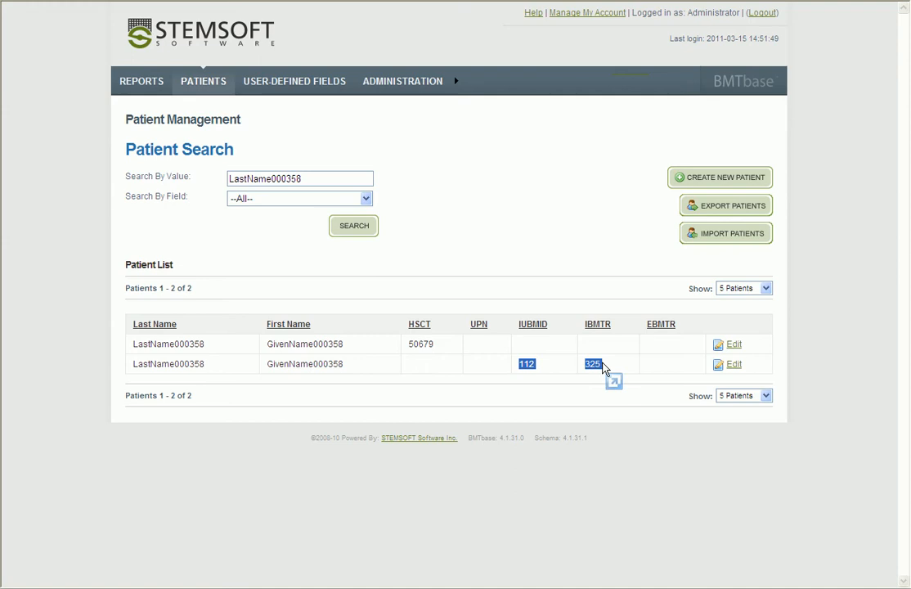
pyautogui.moveTo(408, 343); pyautogui.dragTo(439, 347)
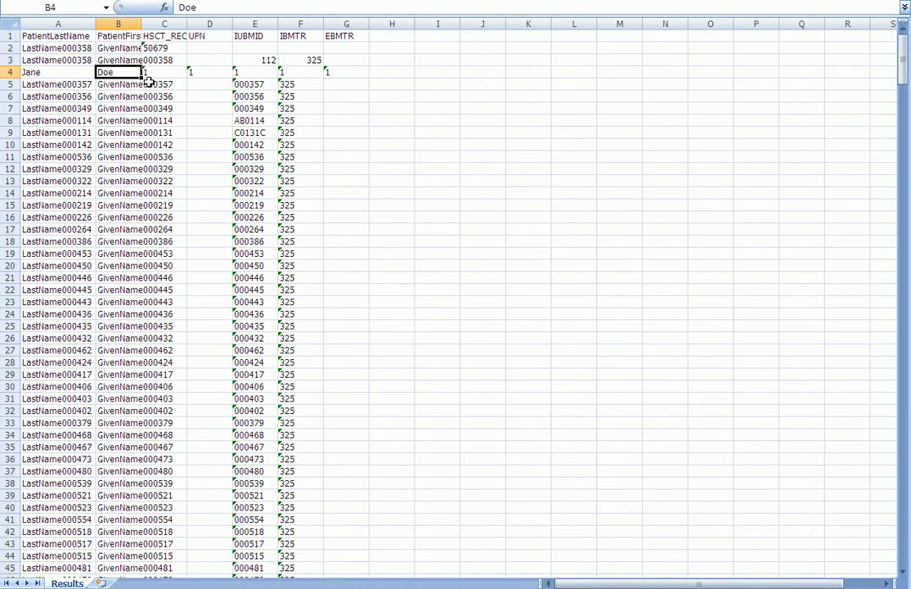
# Widen column B and move row 3's IUBMID 112 and IBMTR 325 up into row 2
pyautogui.moveTo(142, 24); pyautogui.dragTo(194, 18)
pyautogui.moveTo(7, 48); pyautogui.dragTo(5, 60)
pyautogui.click(390, 106)
pyautogui.moveTo(301, 61); pyautogui.dragTo(348, 43)
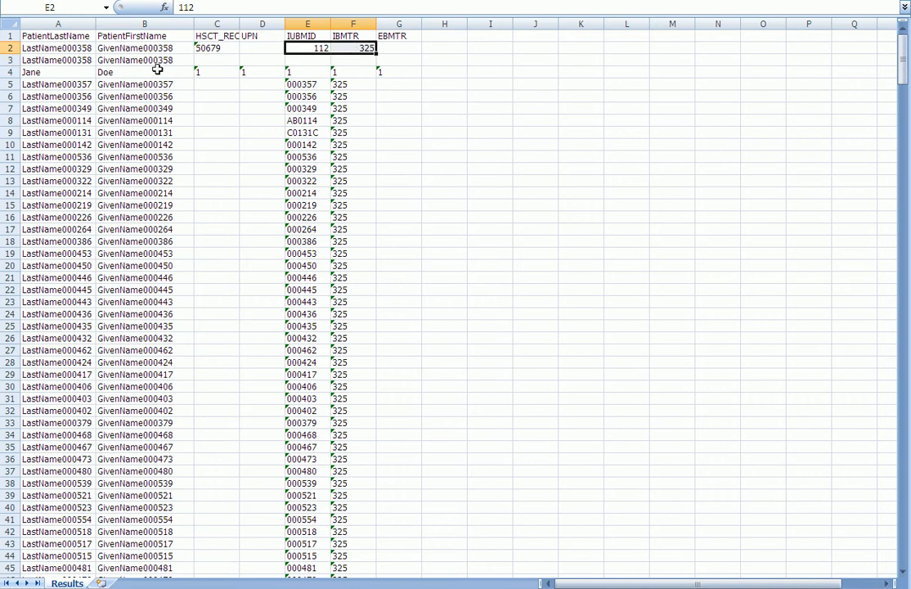
# Delete the now-redundant duplicate row 3 from the spreadsheet
pyautogui.click(5, 59)
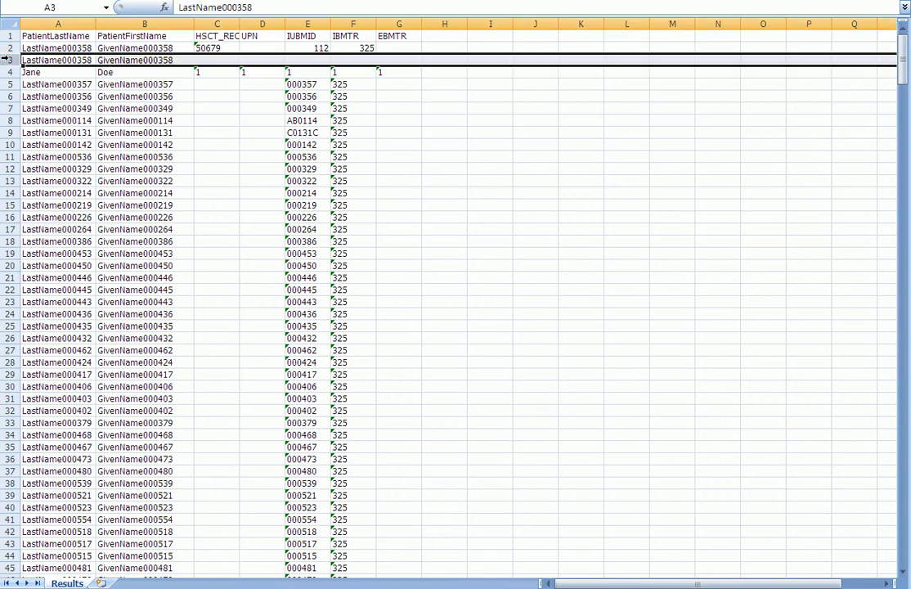
pyautogui.rightClick(6, 60)
pyautogui.click(89, 151)
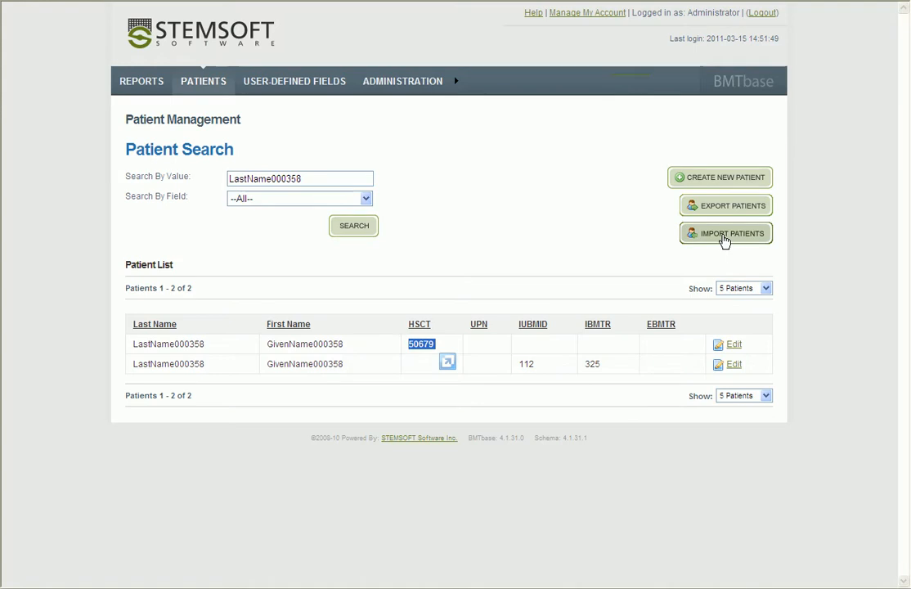
# Authenticate and re-import the merged patient export, importing 471 of 471 records, then return to Patient Search
pyautogui.click(723, 245)
pyautogui.click(347, 232)
pyautogui.write('•••••••')
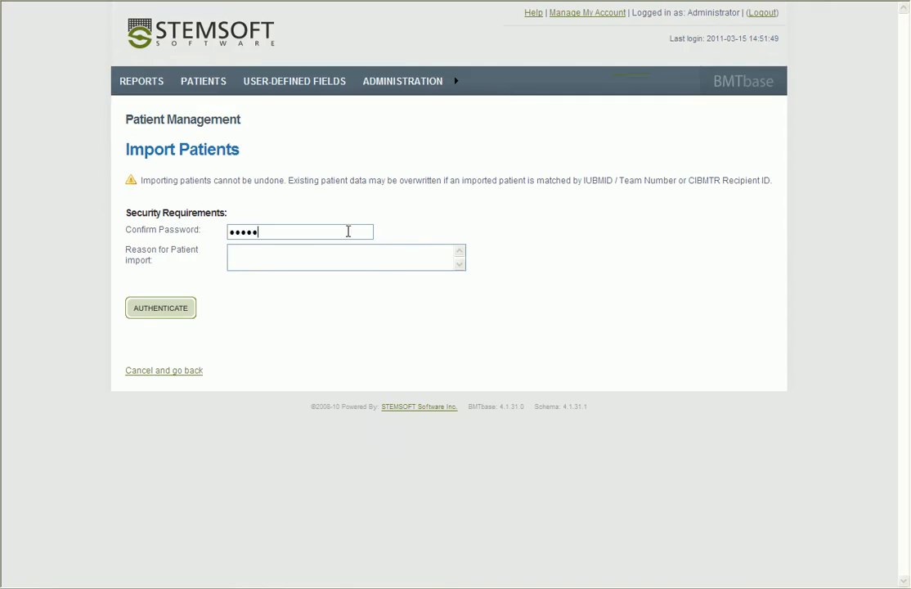
pyautogui.click(143, 317)
pyautogui.click(144, 332)
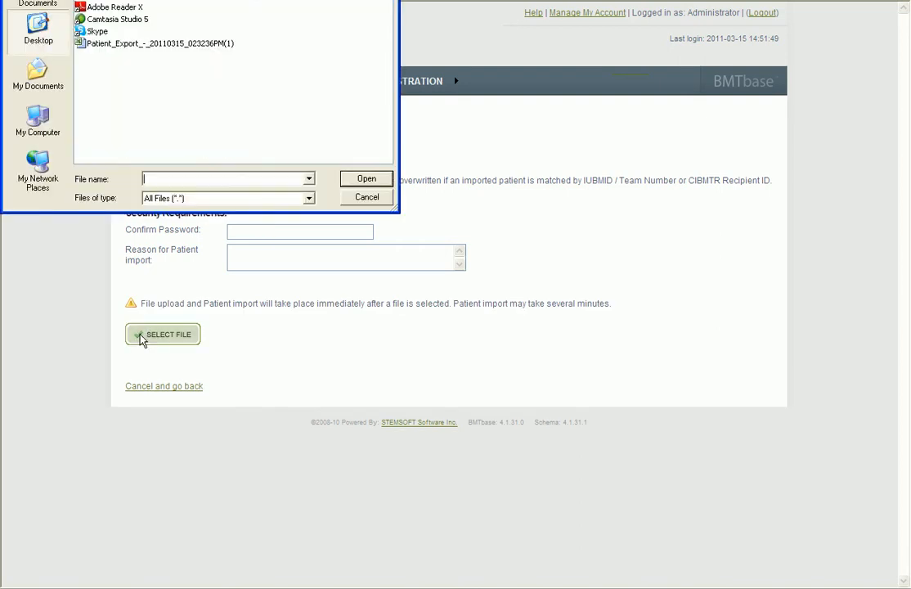
pyautogui.doubleClick(135, 45)
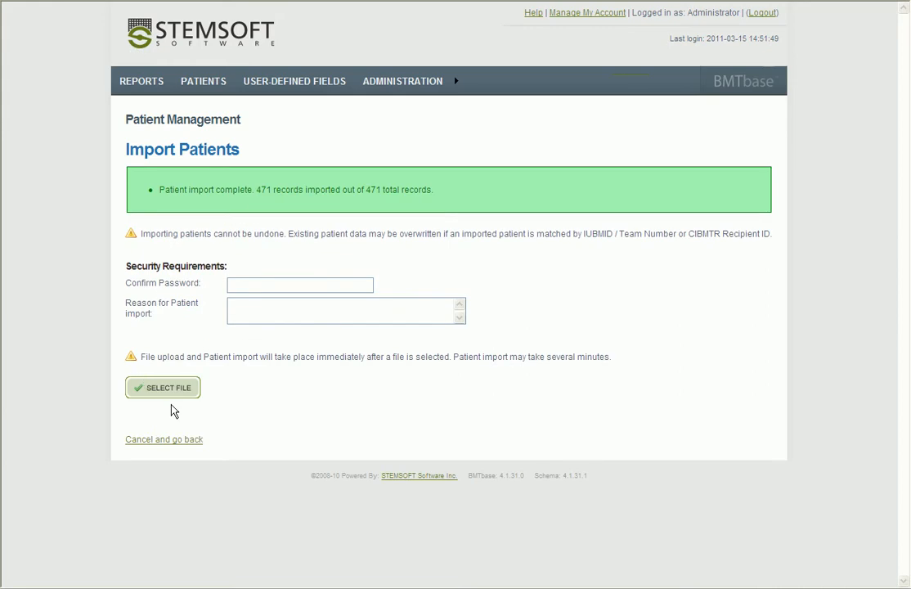
pyautogui.click(172, 441)
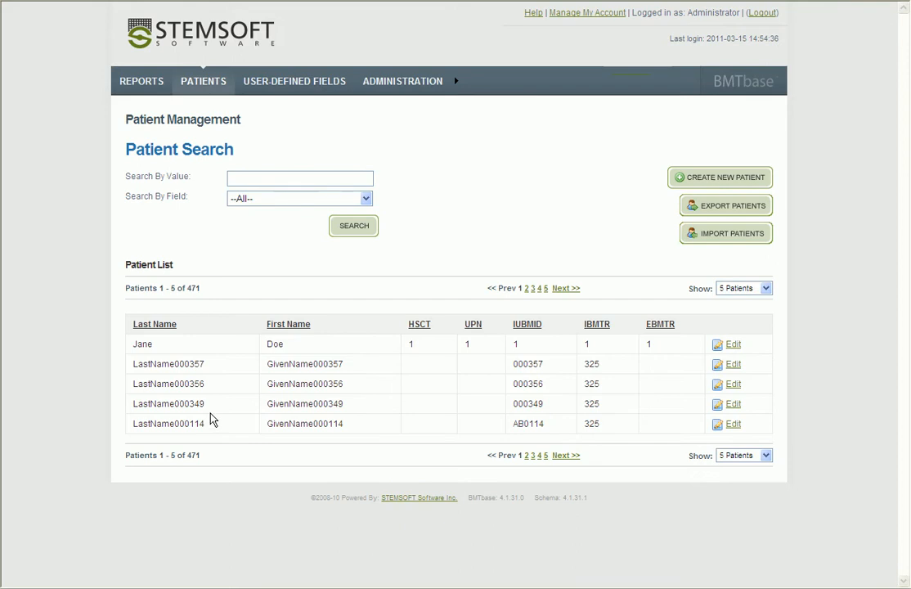
# Search for LastName000358 and confirm one record with HSCT 50679, IUBMID 112 and IBMTR 325
pyautogui.click(289, 174)
pyautogui.write('Last')
pyautogui.press('BackSpace')
pyautogui.write('Name000358')
pyautogui.press('Return')
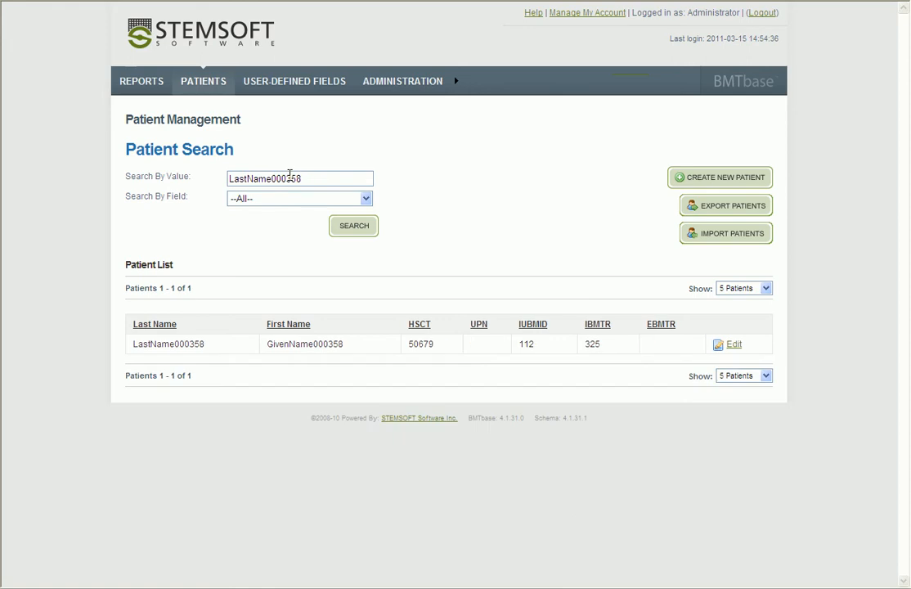
pyautogui.moveTo(134, 343); pyautogui.dragTo(625, 349)
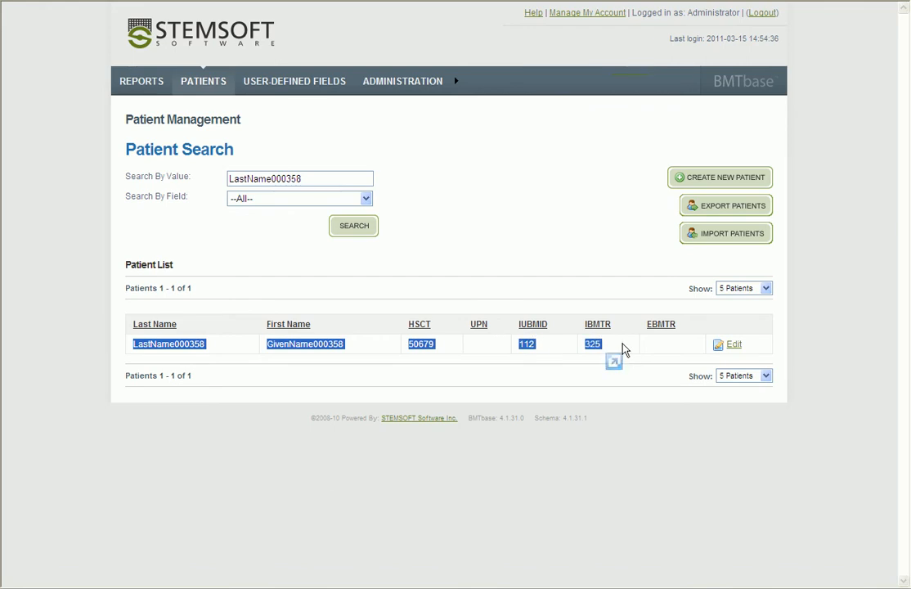
pyautogui.click(622, 349)
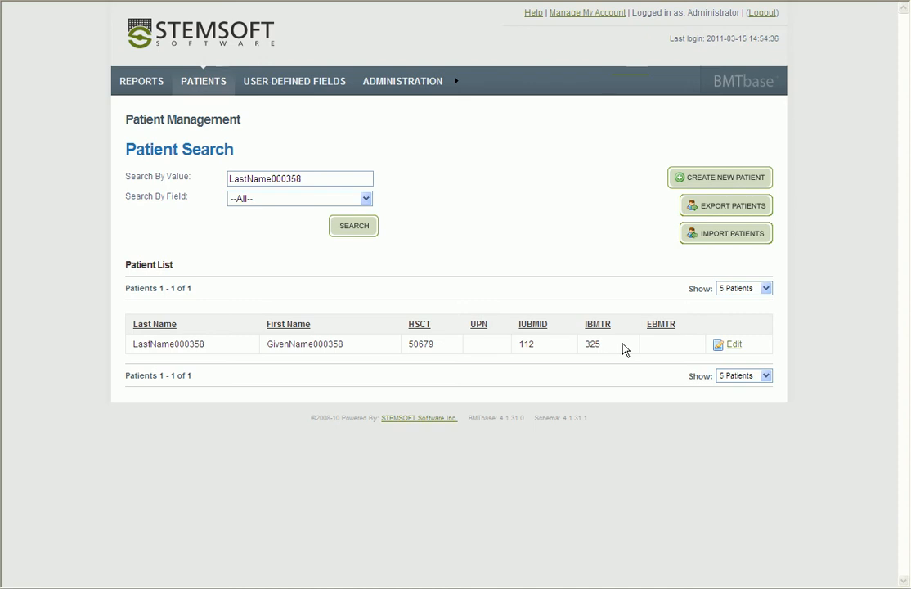
# Export Patient_Export_-_20110315_025601PM.xls, open it in Excel and select the A1:G1 header row
pyautogui.click(724, 209)
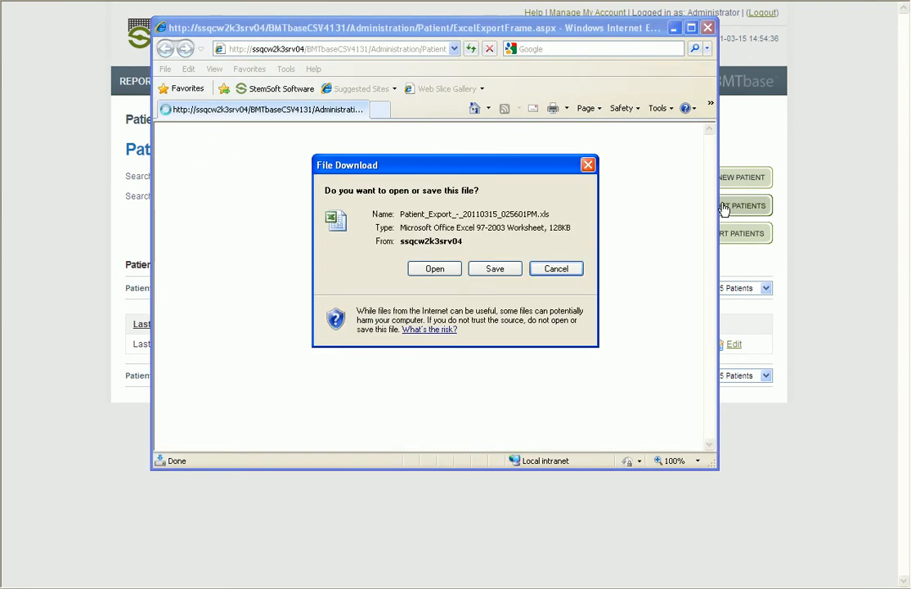
pyautogui.click(436, 270)
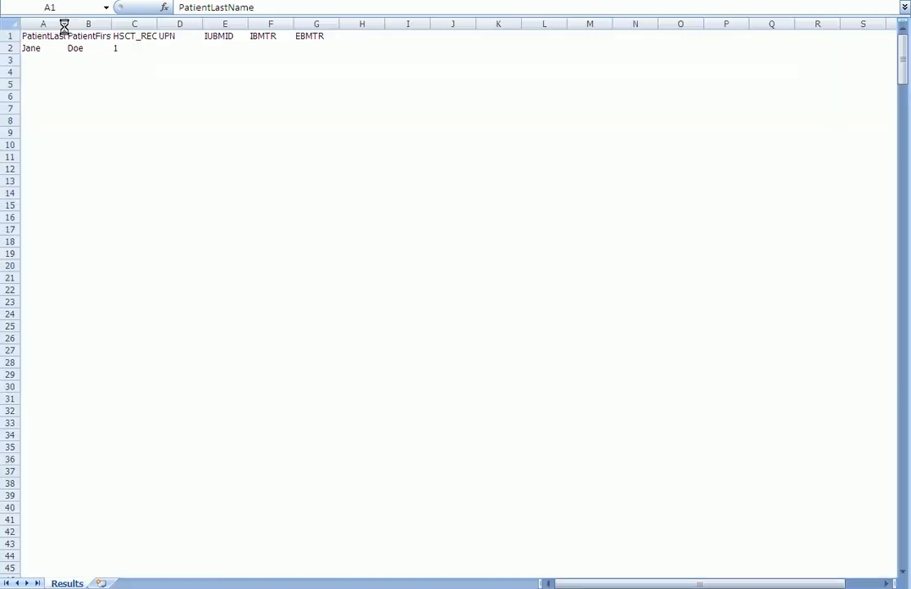
pyautogui.moveTo(50, 31); pyautogui.dragTo(305, 33)
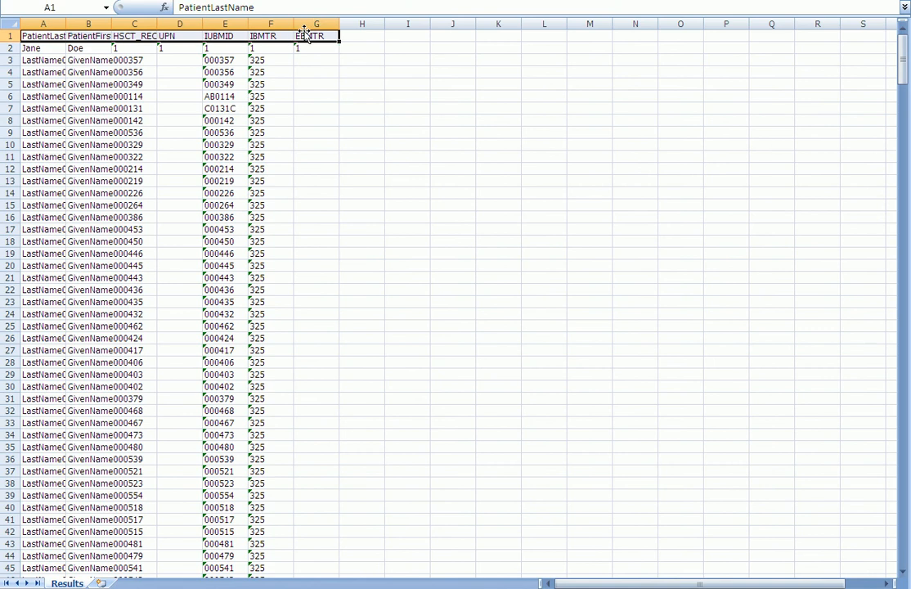